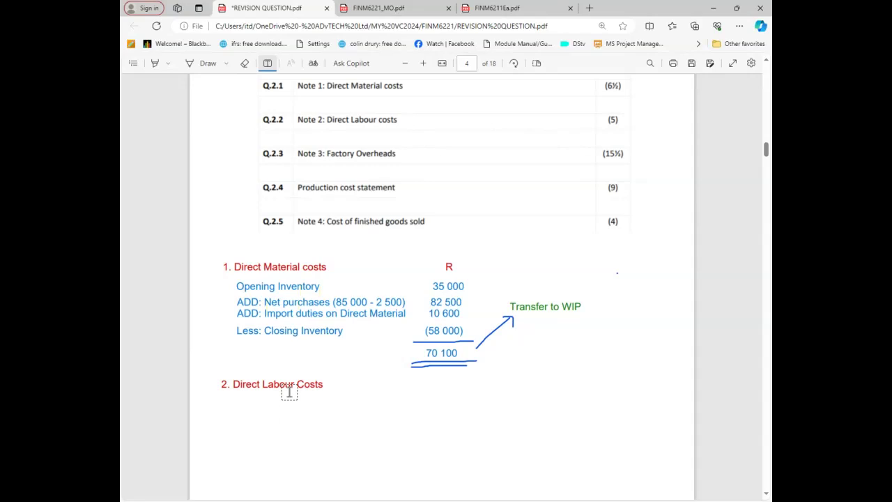
Scroll back up to page 3's Question 2 totals table showing factory wages of 175 000
scroll(291, 390, up, 1)
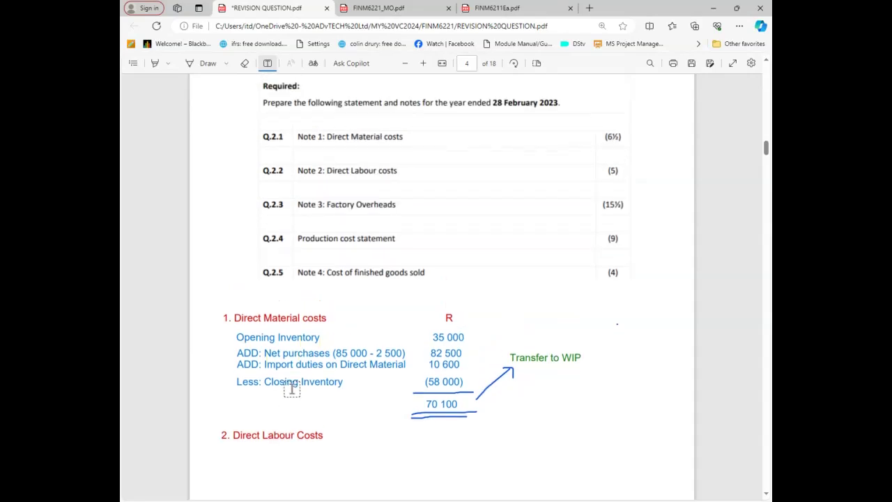
scroll(291, 390, up, 5)
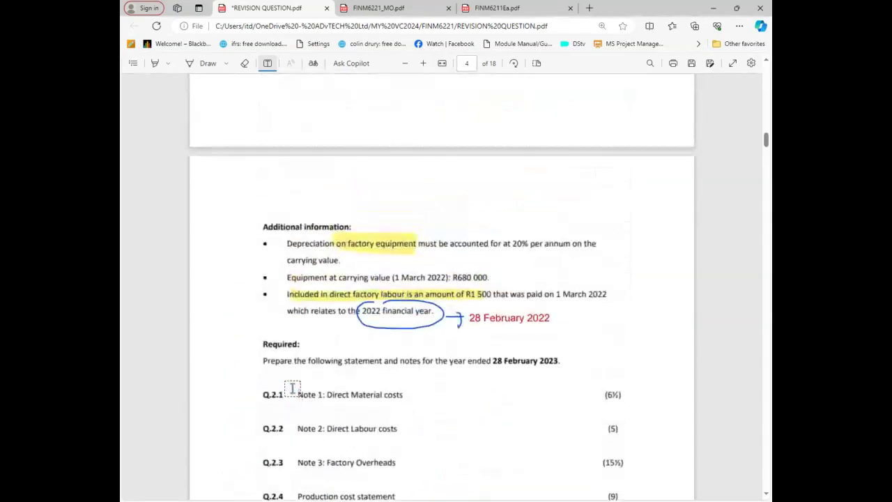
scroll(291, 387, up, 1)
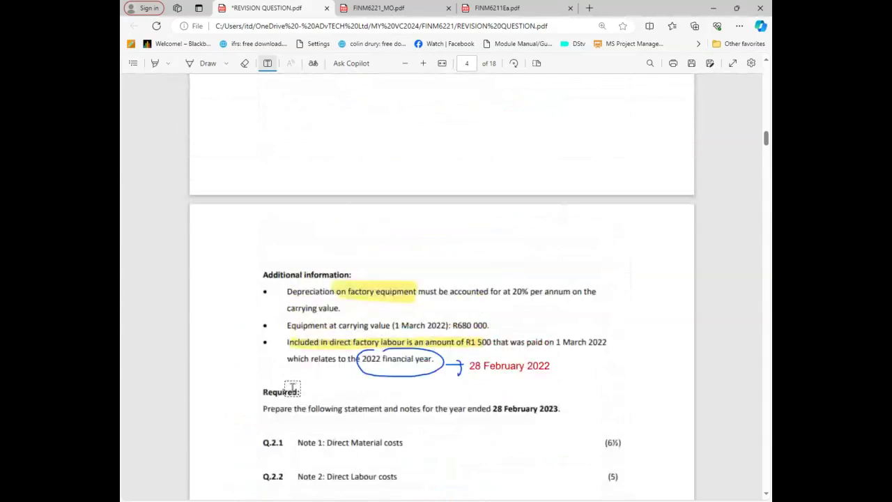
scroll(291, 388, up, 1)
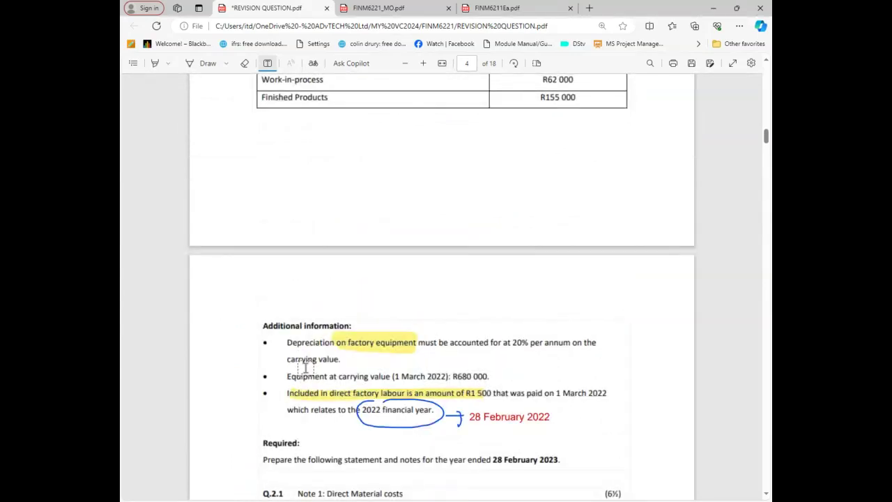
scroll(305, 367, up, 4)
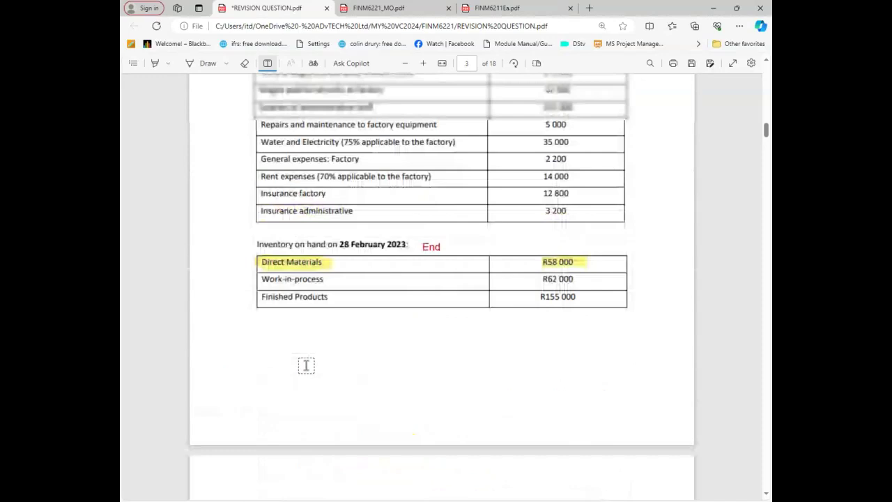
scroll(306, 365, up, 1)
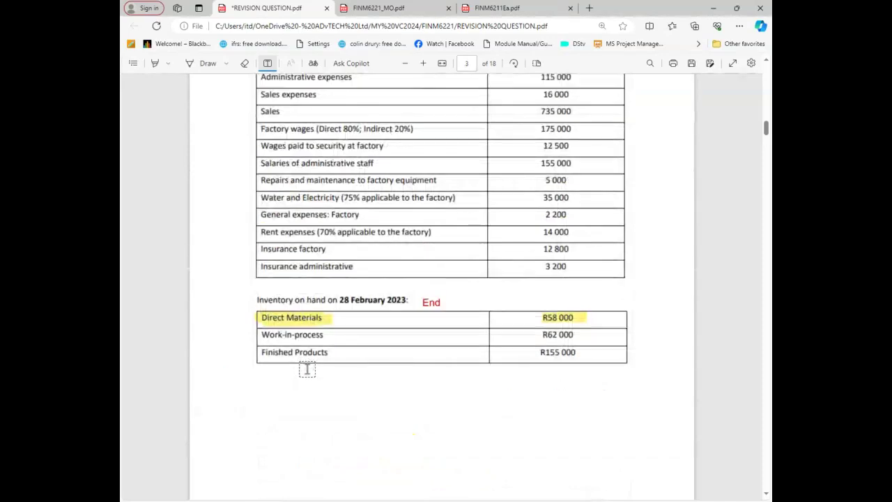
scroll(306, 369, up, 5)
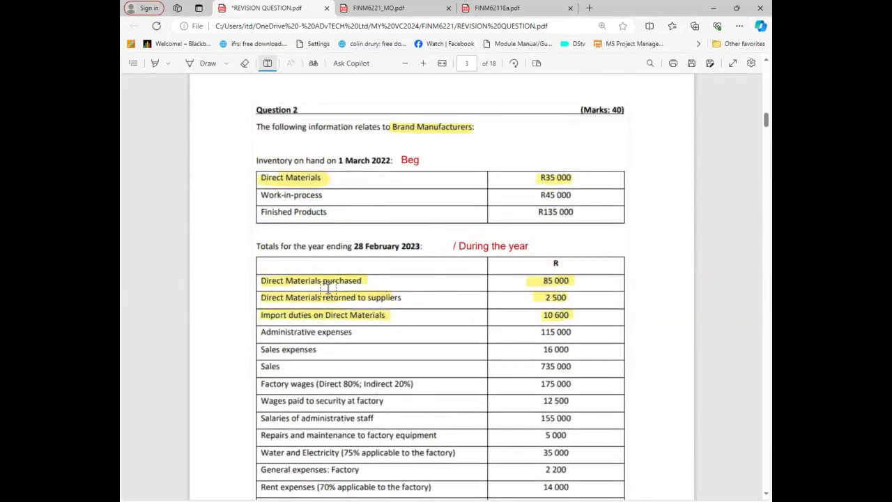
scroll(326, 286, down, 2)
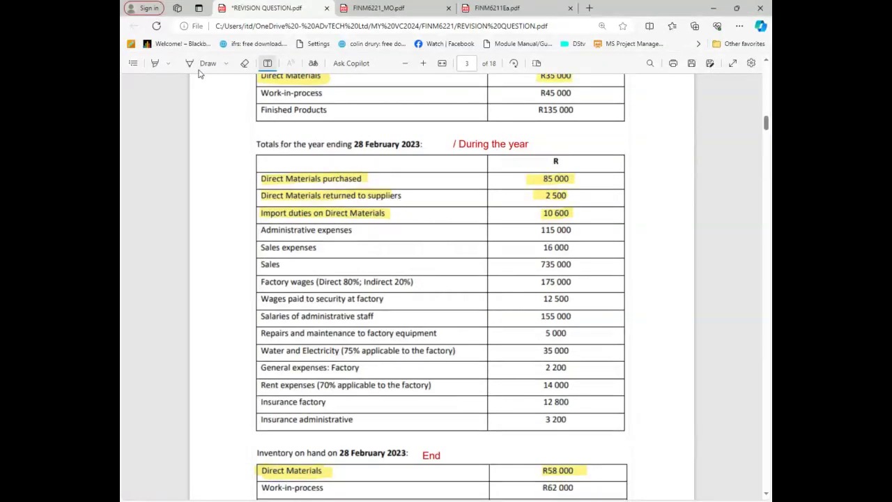
Highlight the Factory wages label, its 175 000 amount and the Direct 80% share
click(159, 67)
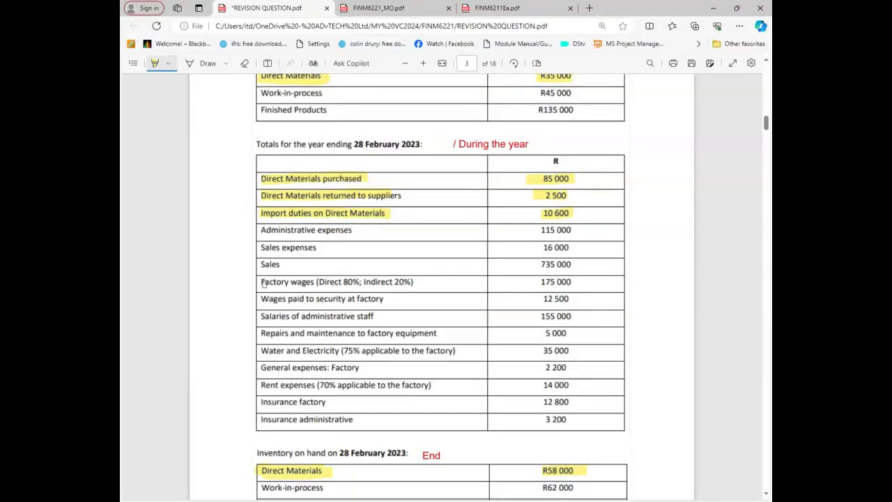
drag(277, 281, 314, 282)
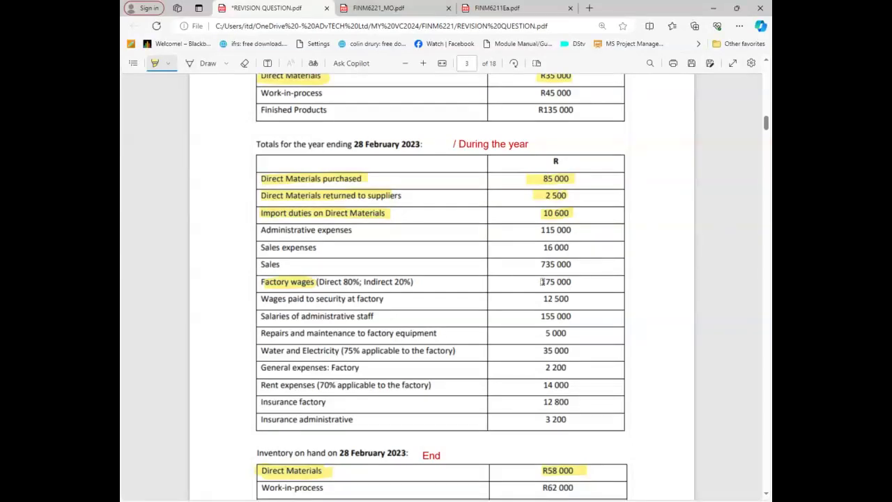
drag(541, 282, 574, 281)
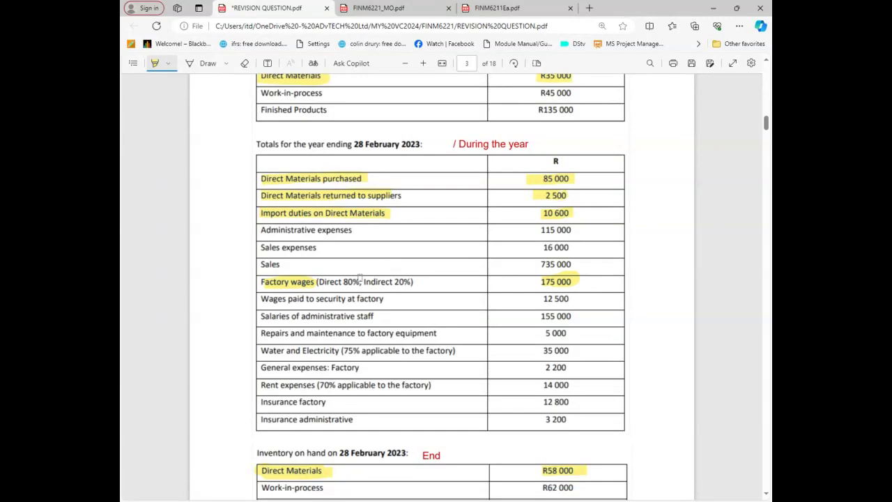
drag(342, 282, 359, 281)
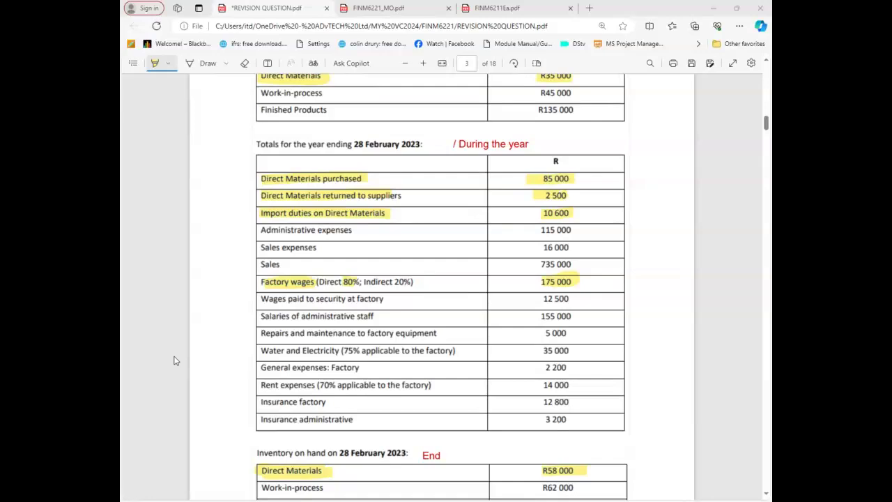
Scroll down to page 4's 70 100 Direct Material working and the Direct Labour Costs heading
scroll(254, 347, down, 1)
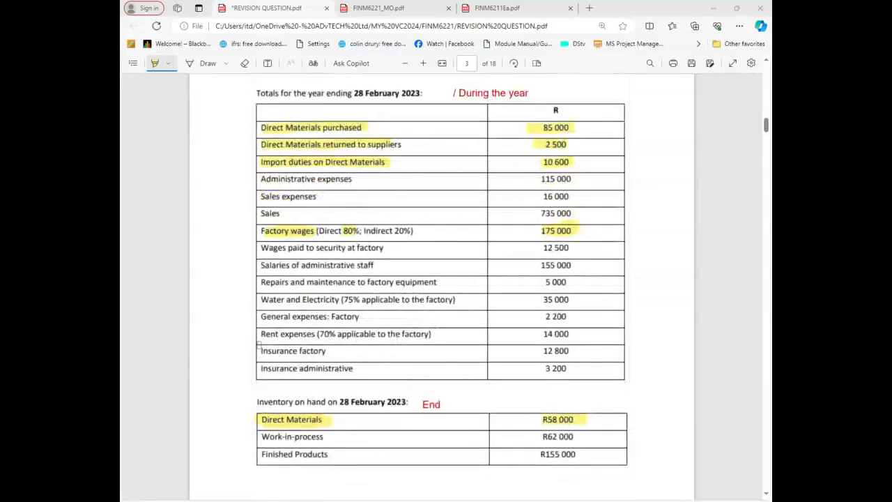
scroll(258, 345, down, 1)
scroll(258, 345, down, 1)
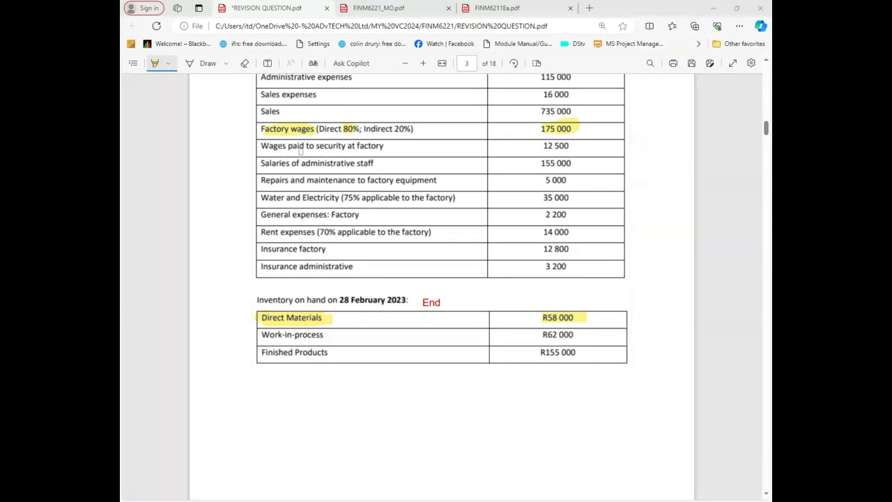
scroll(301, 151, down, 15)
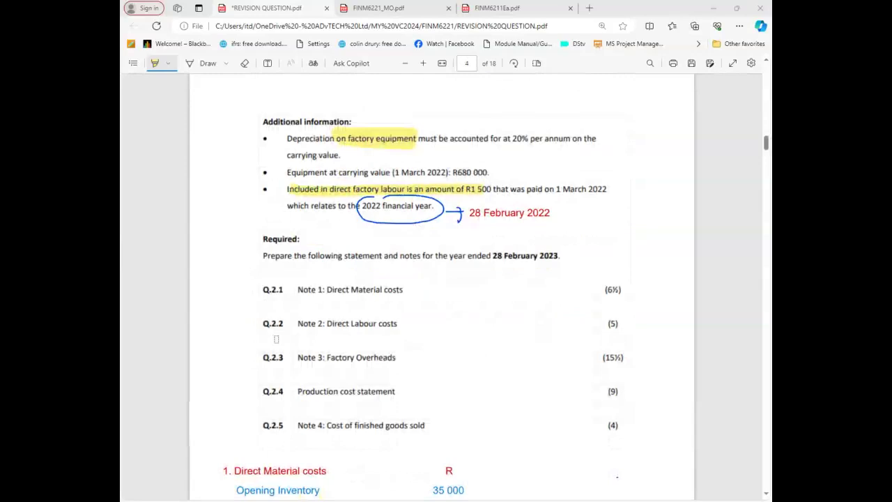
Add a blue 'Factory wages (80% x 175 000)' line worth 140 000 under Direct Labour Costs
click(267, 64)
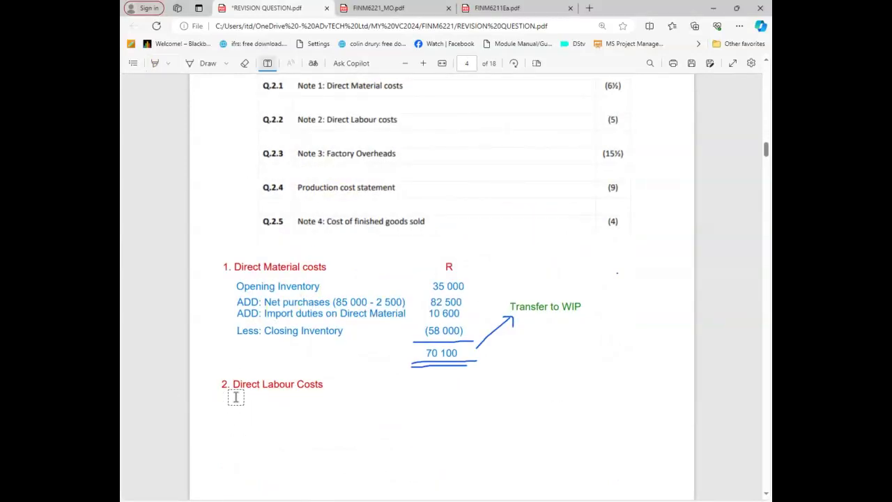
click(234, 398)
text(Factory wages)
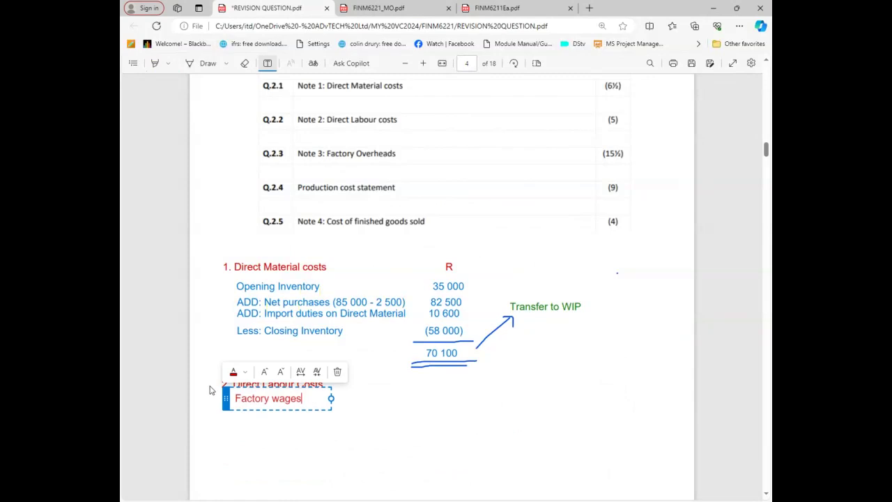
text( (80%)
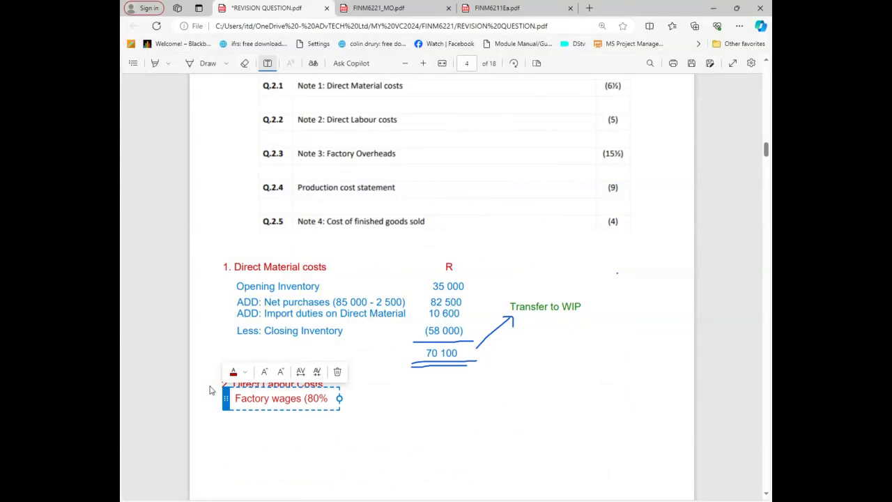
text( x)
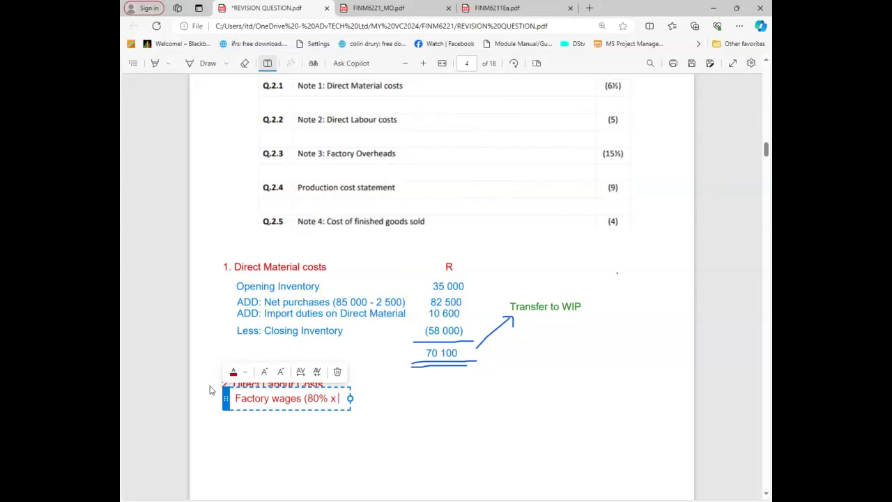
text( 175 000))
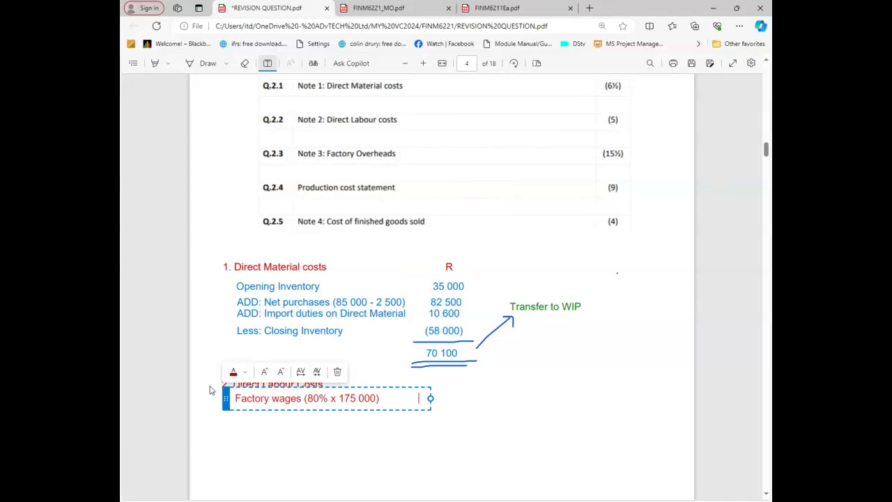
click(244, 372)
click(235, 329)
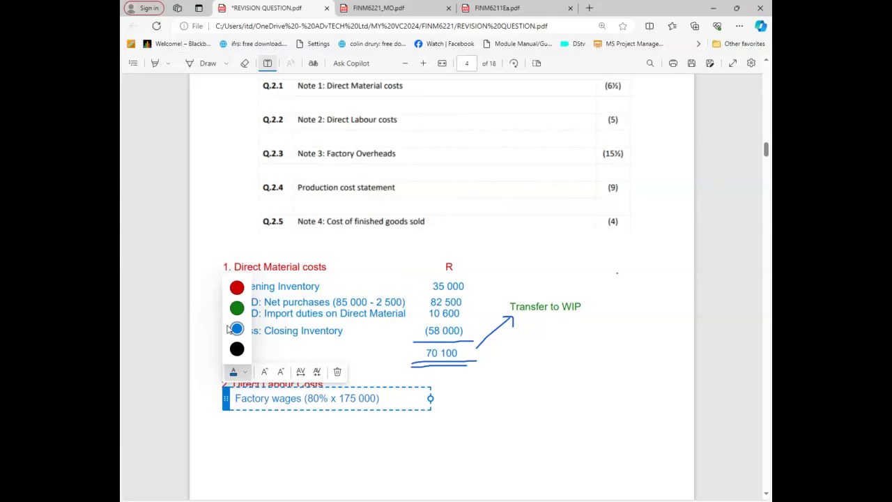
click(388, 401)
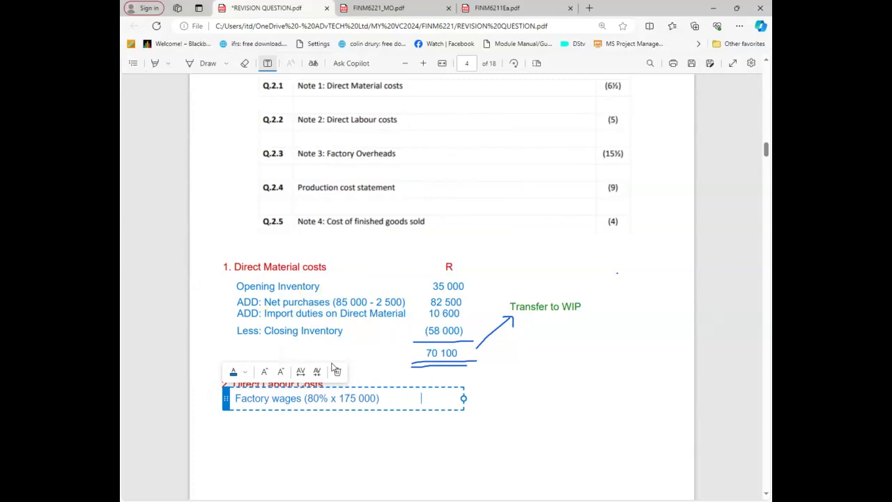
text(140)
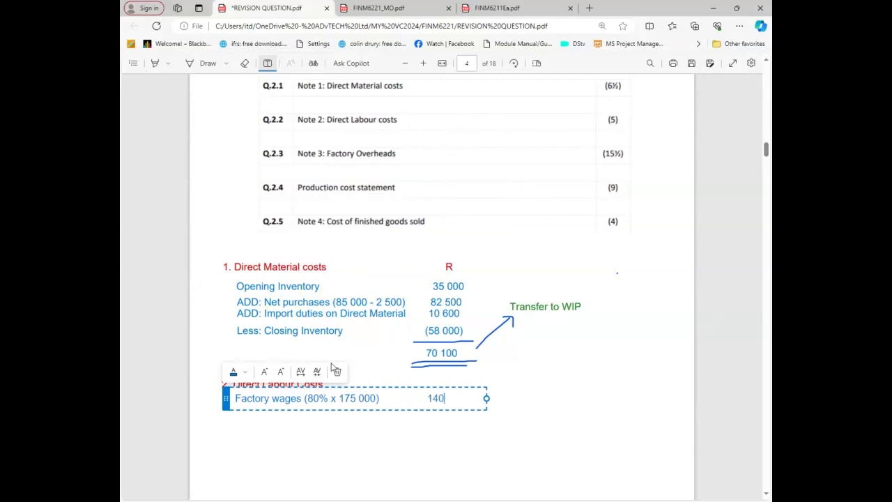
text( 000)
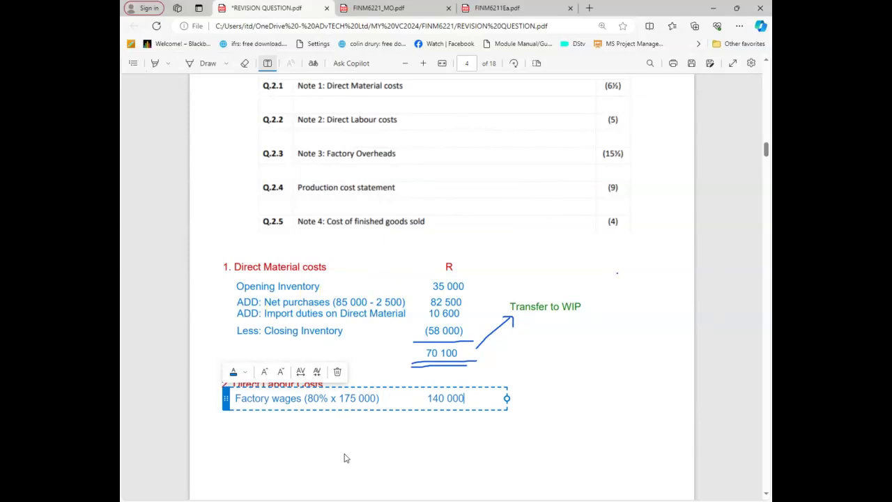
click(224, 455)
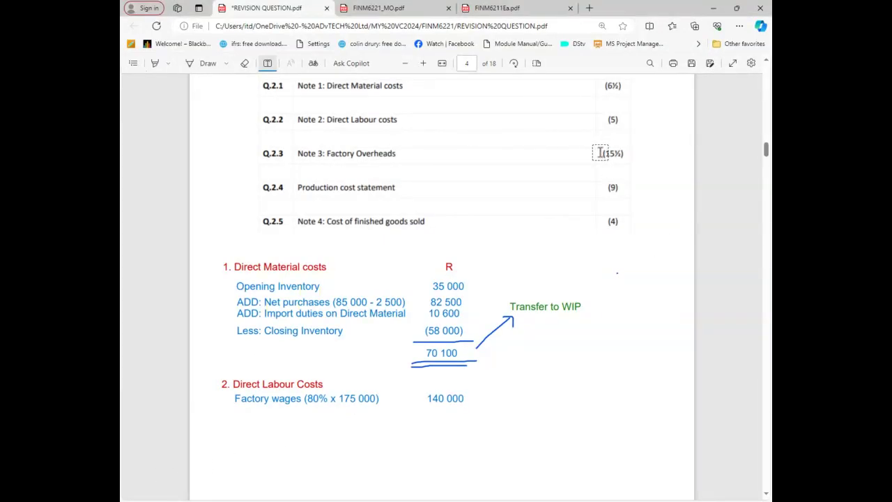
Scroll up to page 3's cost figures, showing security wages 12 500 and rent 14 000
scroll(601, 153, up, 1)
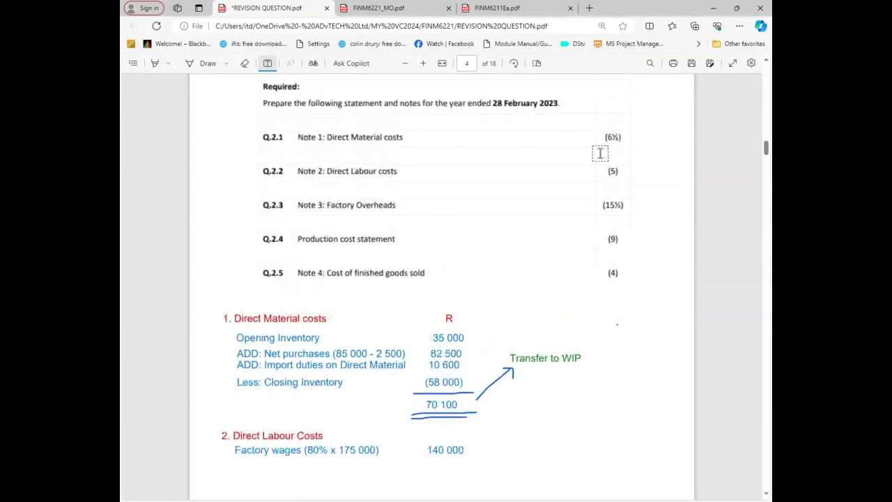
scroll(602, 150, up, 1)
scroll(604, 151, down, 1)
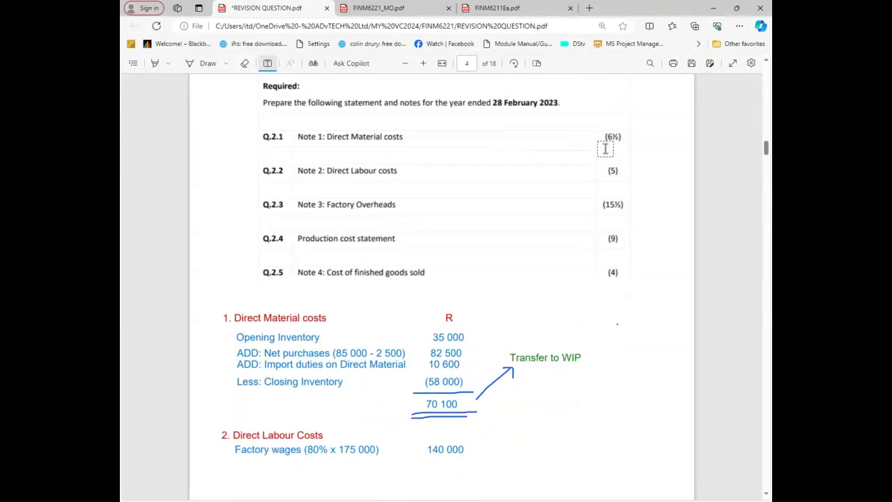
scroll(605, 149, up, 1)
scroll(605, 148, up, 10)
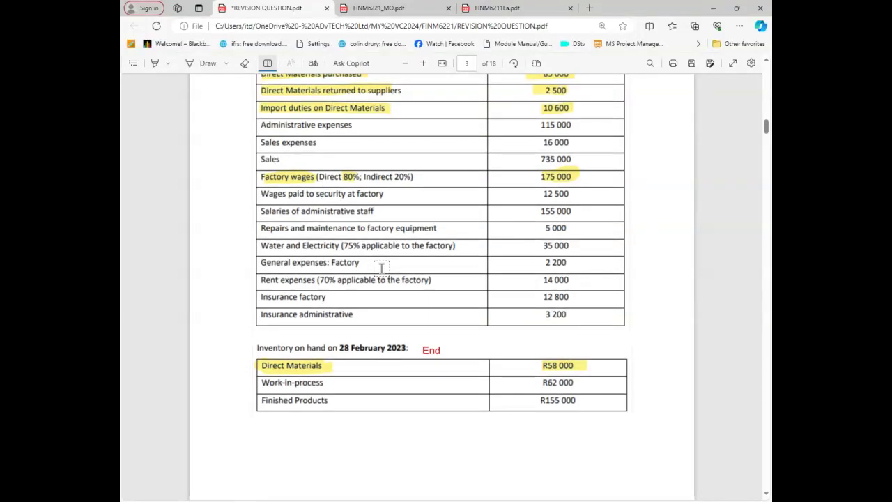
Scroll down through the additional information to page 4's Direct Labour working with 140 000
scroll(381, 267, down, 1)
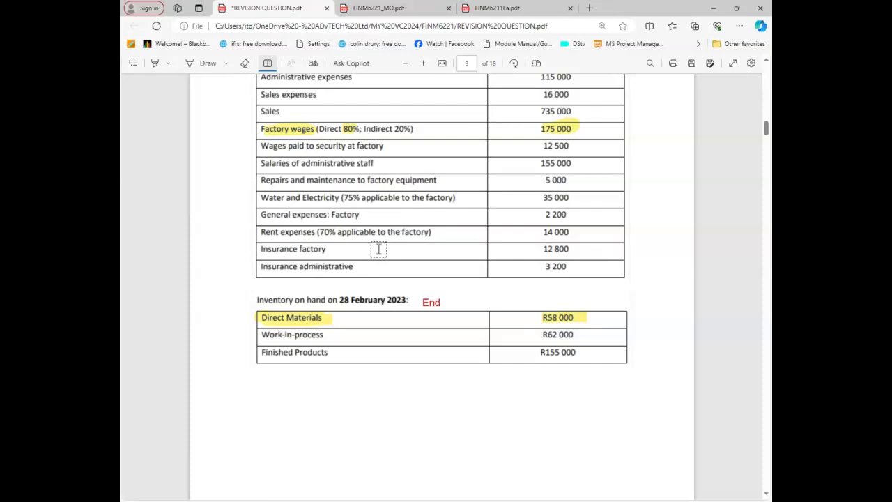
scroll(384, 248, down, 1)
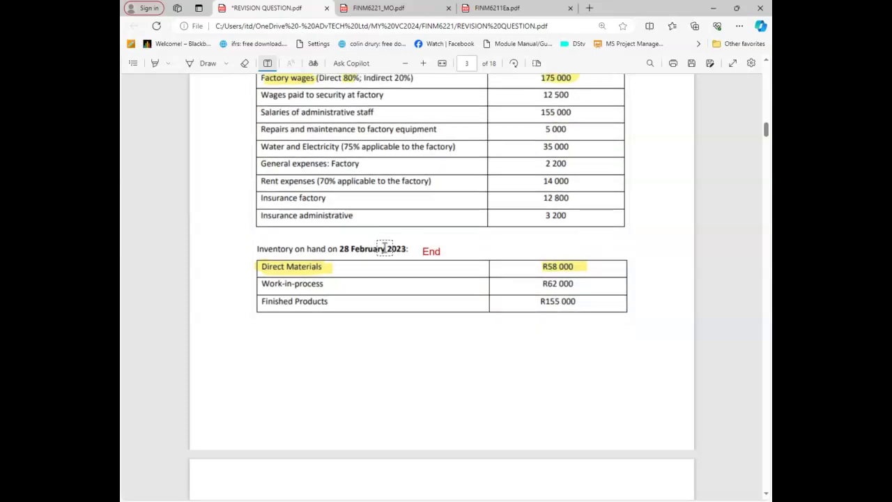
scroll(384, 244, down, 1)
scroll(384, 239, down, 3)
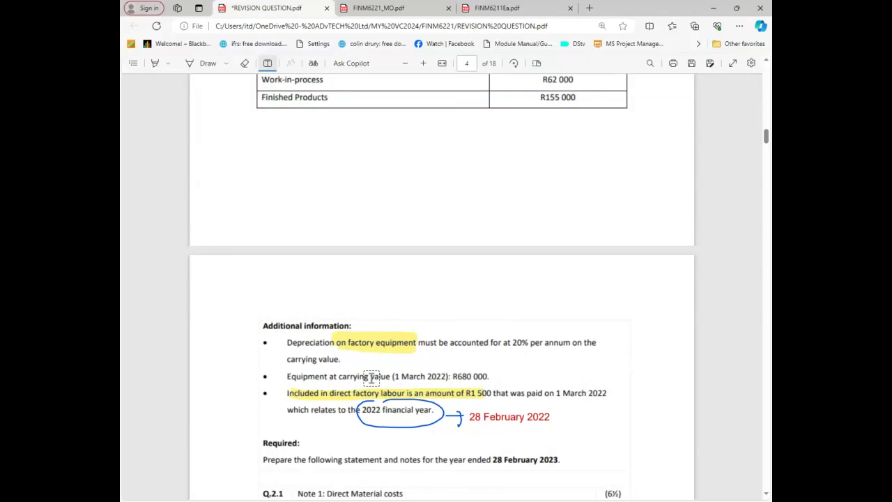
scroll(371, 377, down, 3)
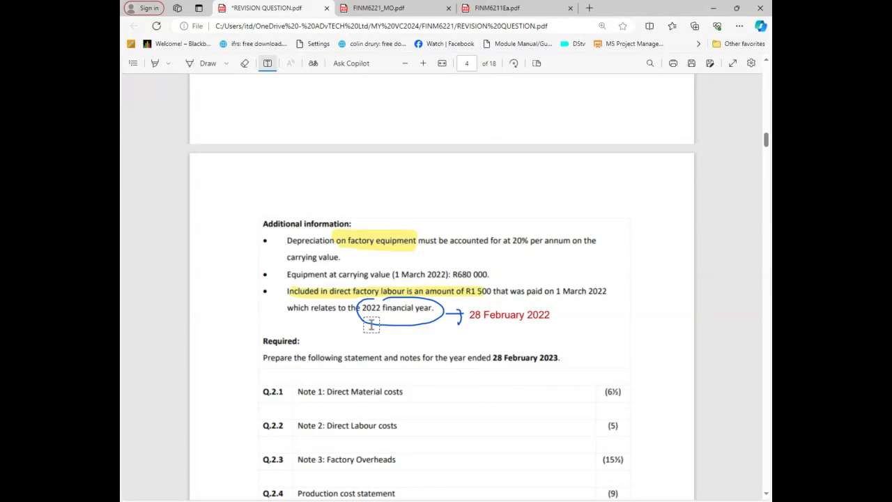
scroll(370, 325, down, 3)
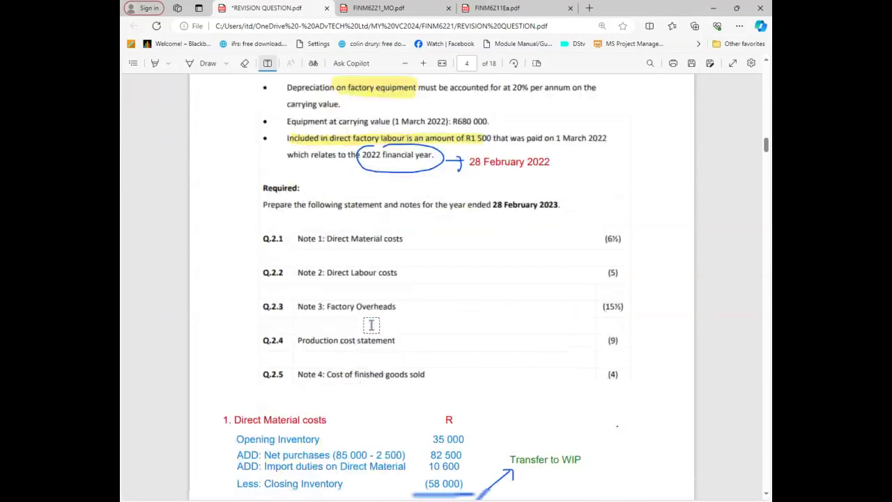
scroll(371, 324, down, 3)
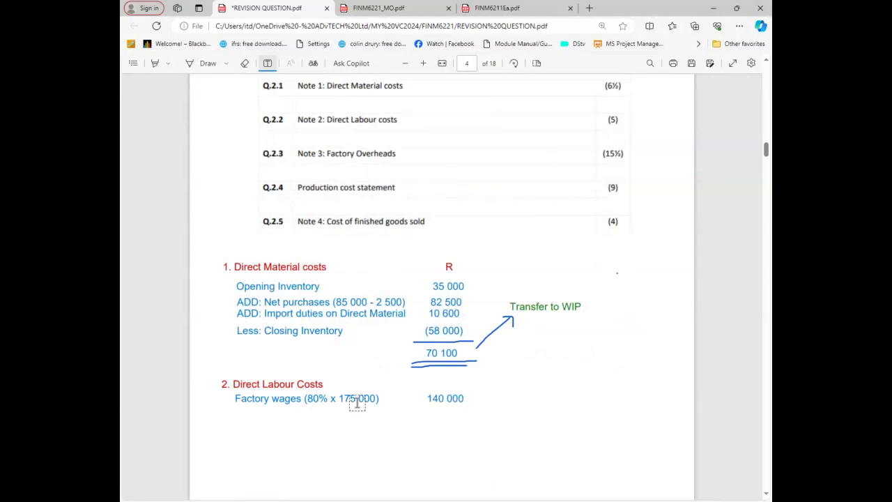
scroll(355, 300, up, 3)
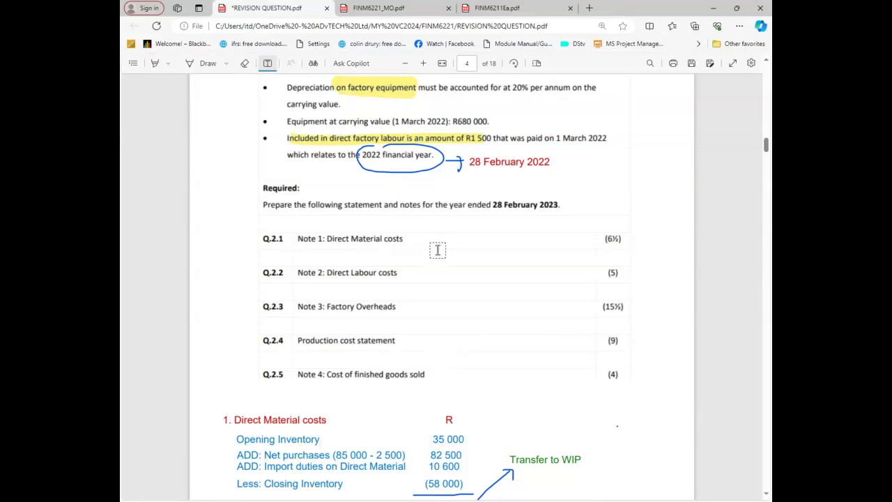
scroll(349, 394, down, 2)
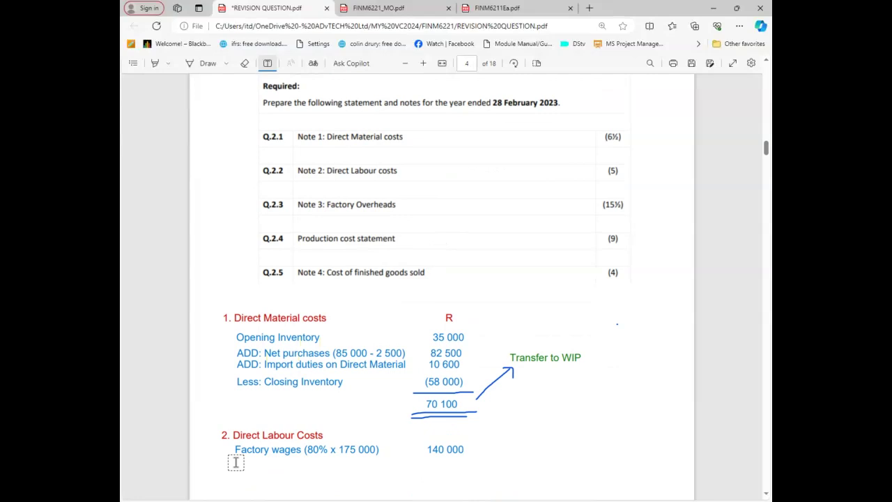
Type a 'Less : Driect labour(2022)' deduction of (1 500) below the Factory wages line
click(235, 461)
text(Less)
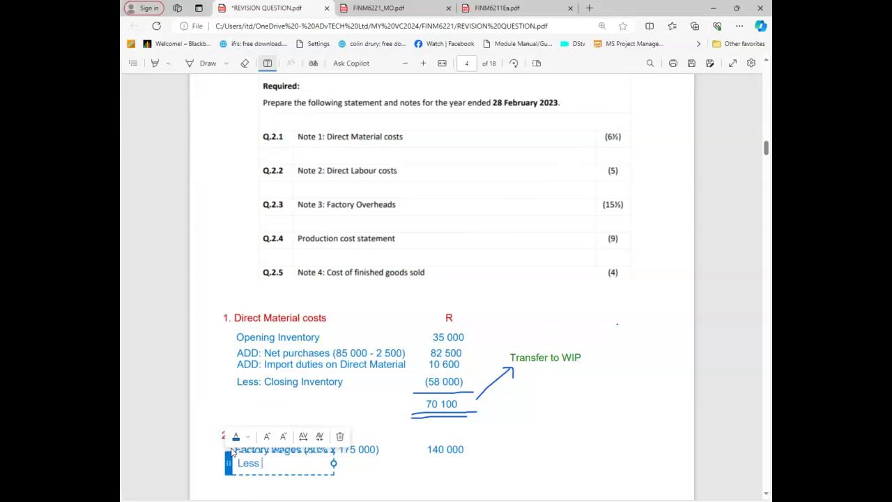
text(:)
text( Dri)
text(ect la)
text(bour)
text((2022)
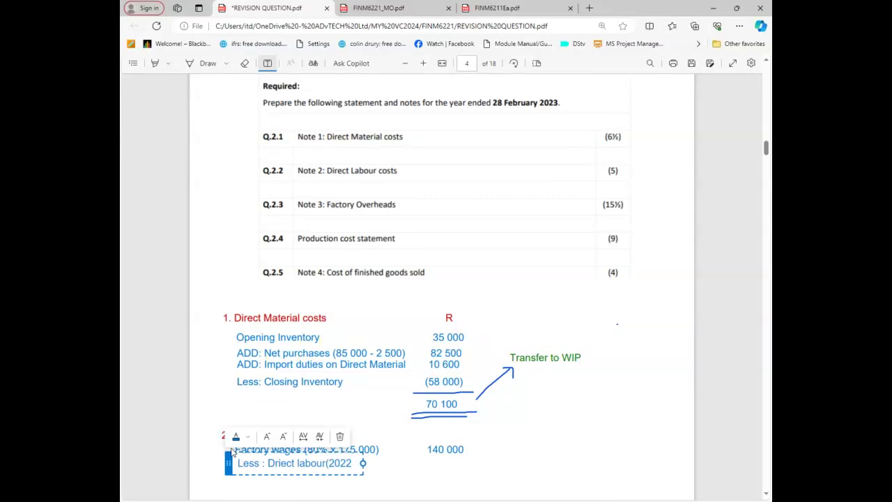
text()                    )
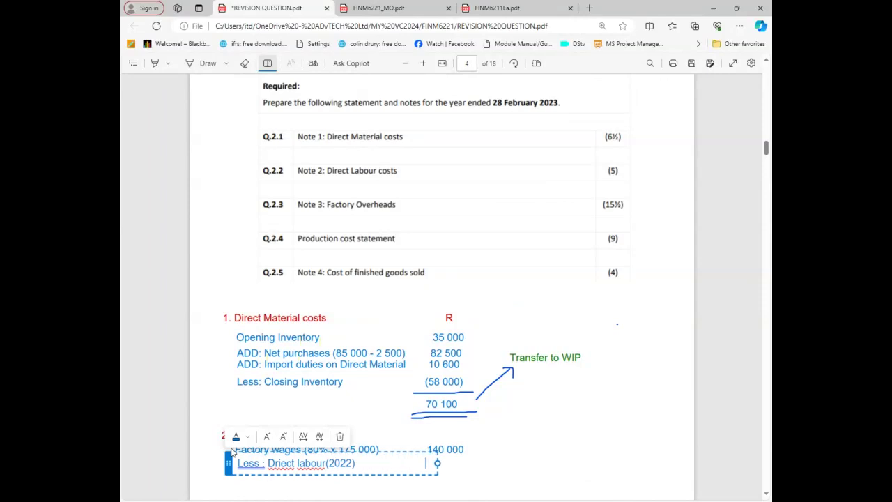
text(    (1 500))
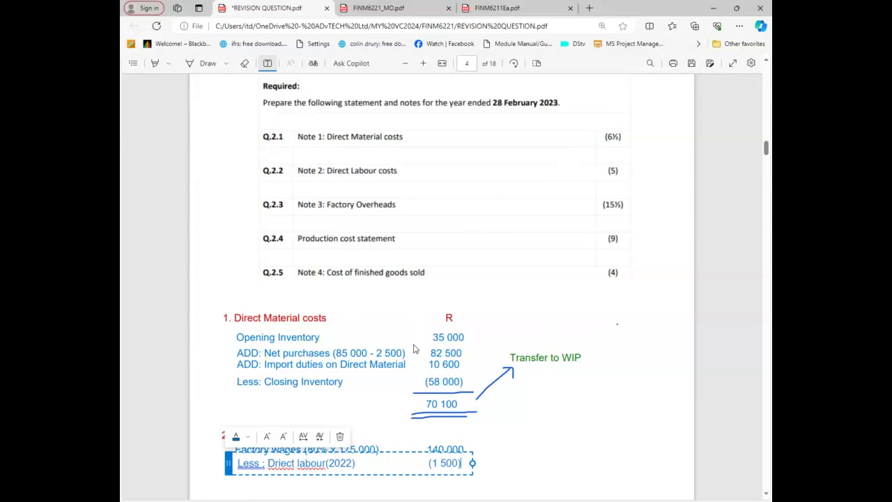
click(603, 415)
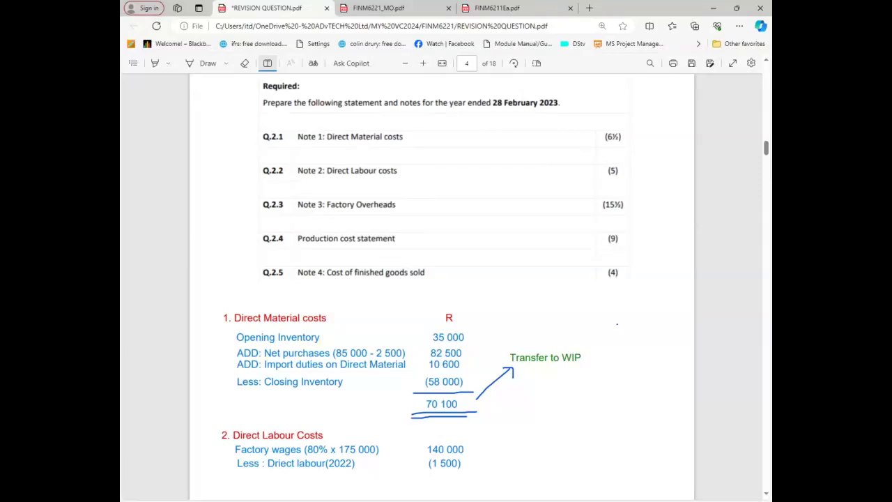
Underline the (1 500) deduction and enter the 138 500 labour total beneath it
scroll(467, 352, down, 2)
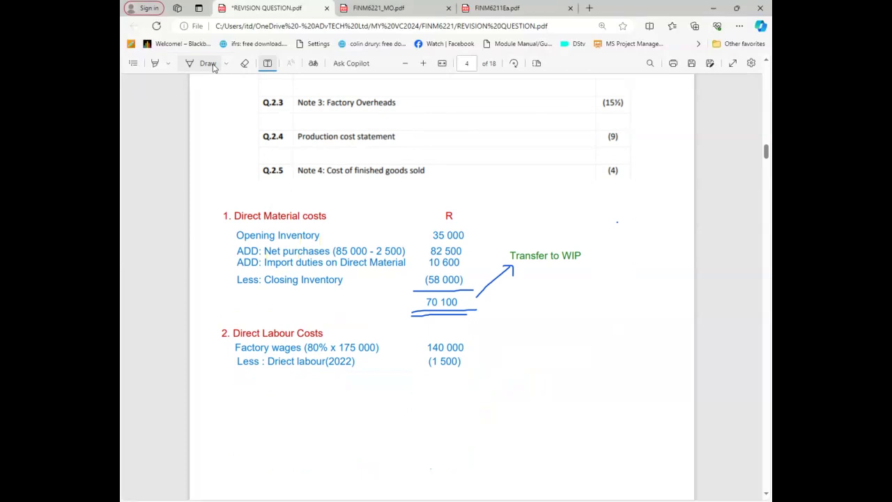
click(213, 64)
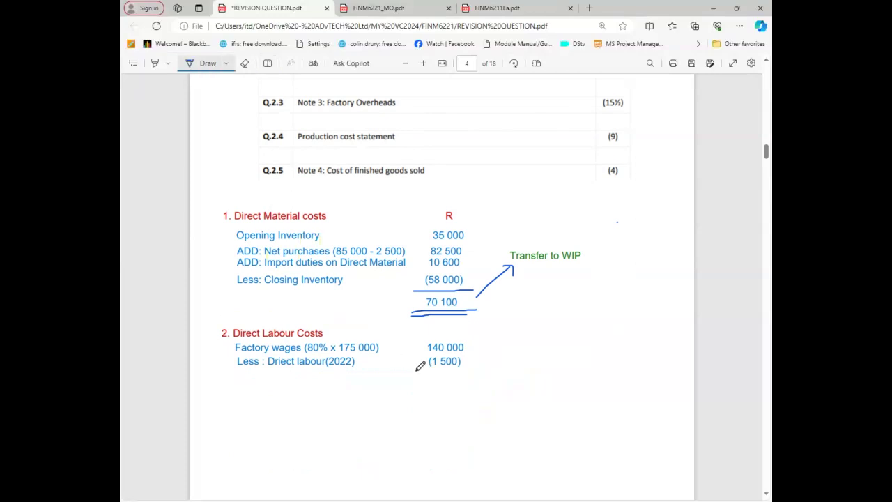
drag(415, 370, 475, 370)
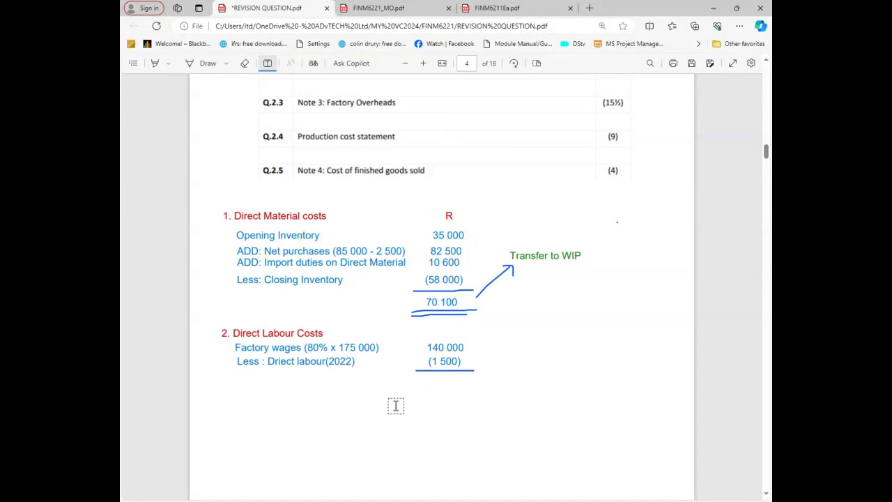
click(428, 378)
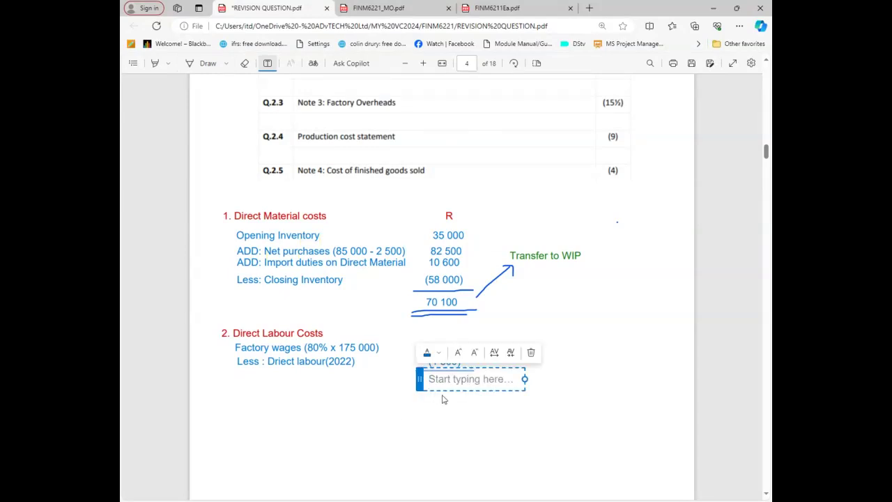
click(442, 399)
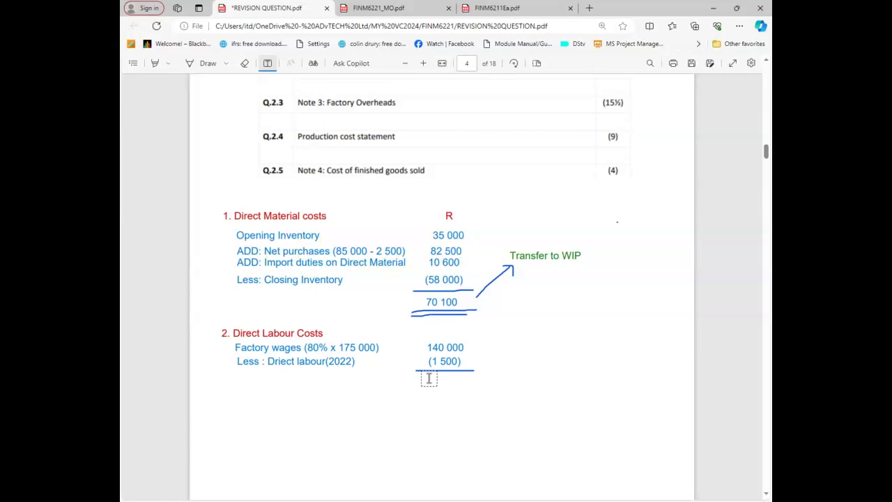
click(428, 379)
text(1)
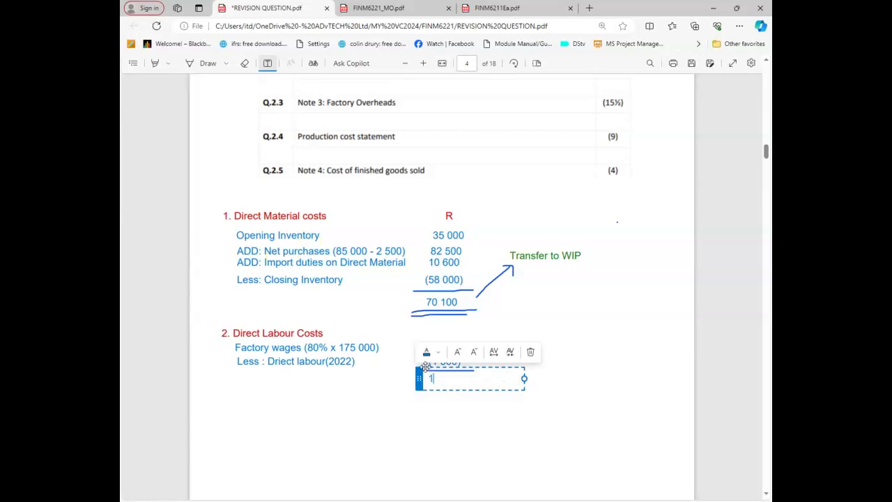
text(38 500)
click(462, 448)
Underline the 138 500 total with the pen and select the Less labour line for editing
click(208, 64)
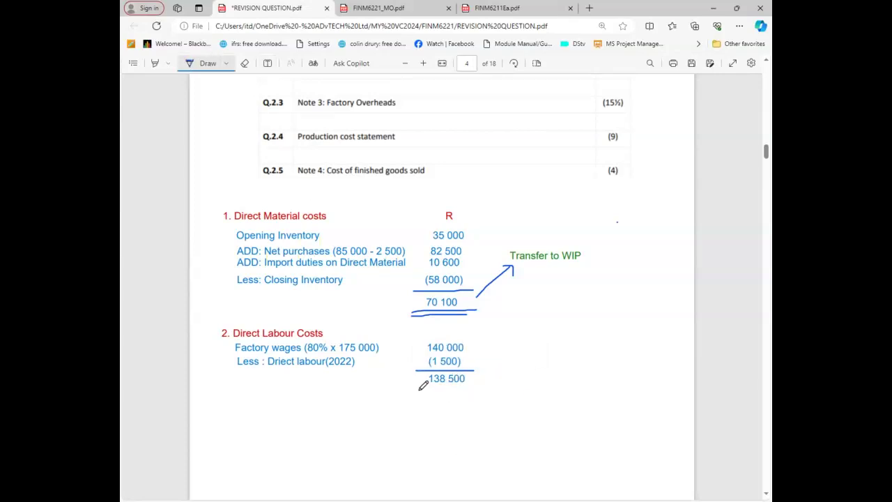
drag(416, 391, 469, 388)
click(267, 62)
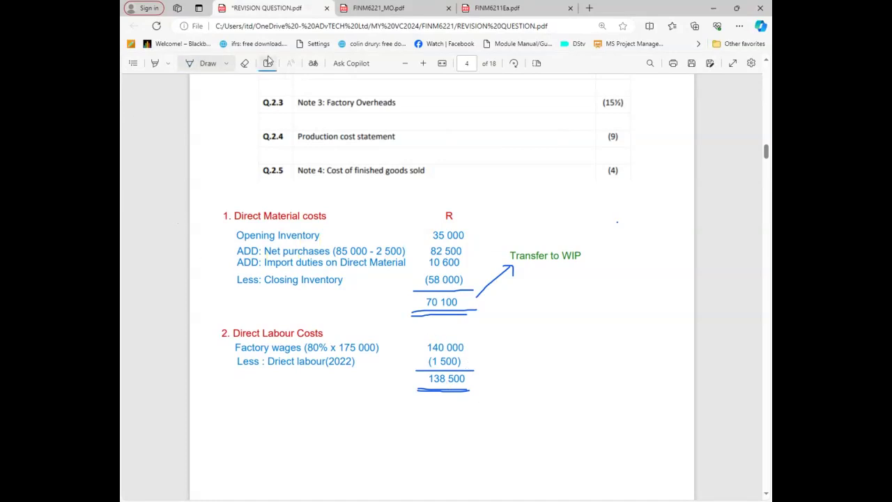
click(278, 361)
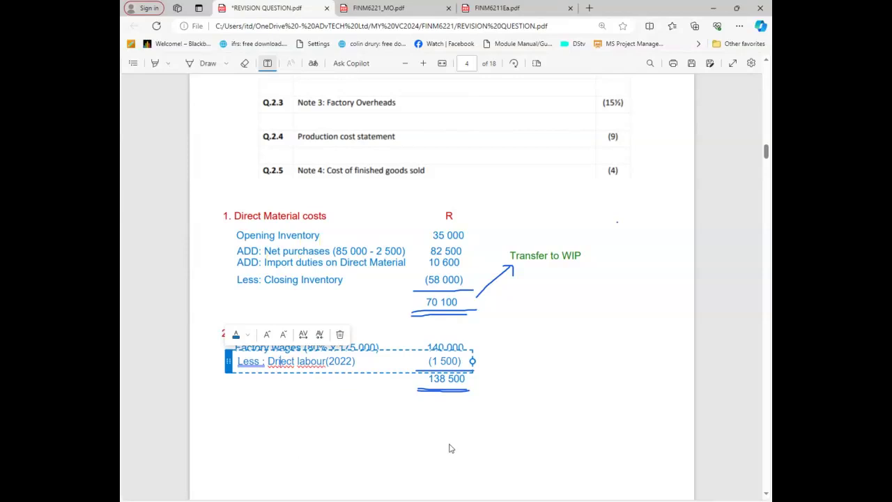
Fix the typo so the deduction line reads 'Less : Direct labour(2022)'
key(BackSpace)
key(Left)
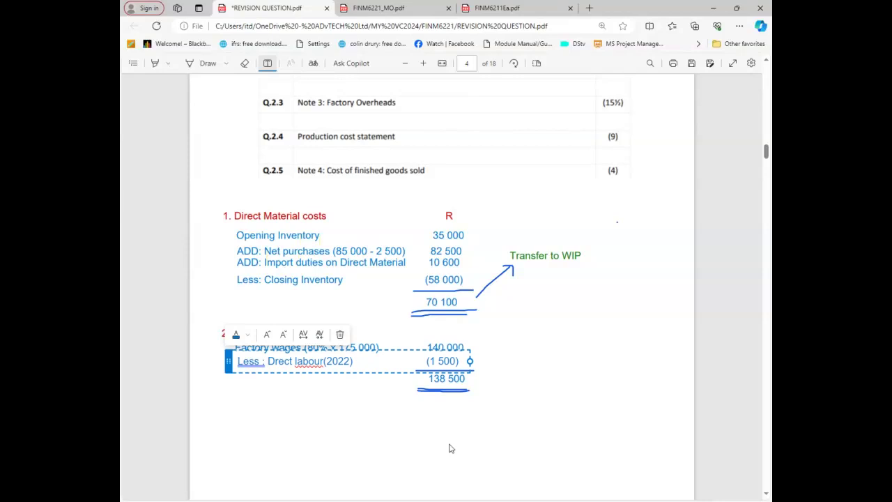
text(i)
click(404, 248)
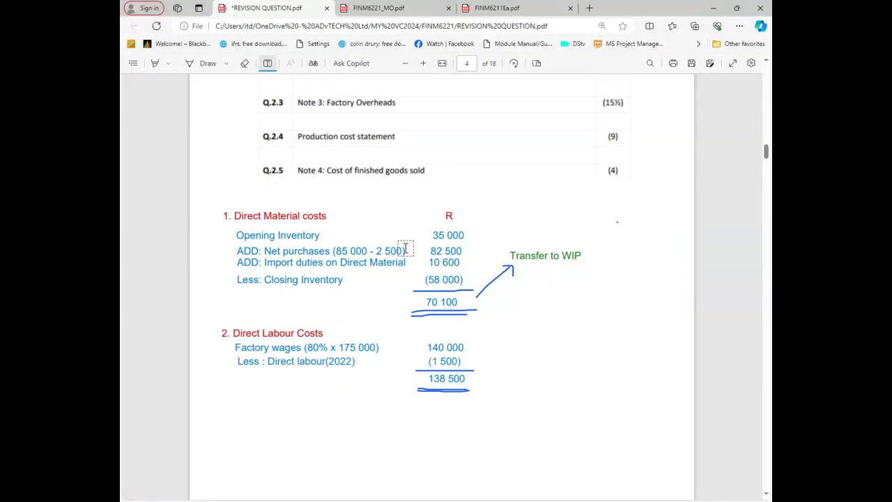
scroll(481, 167, up, 1)
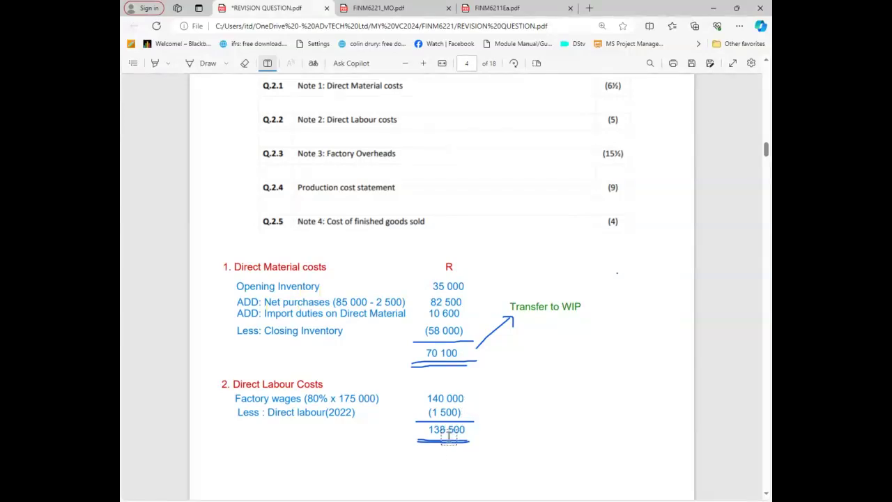
Draw an arrow up from 138 500 and paste a green 'Transfer to WIP' label beside it
click(200, 64)
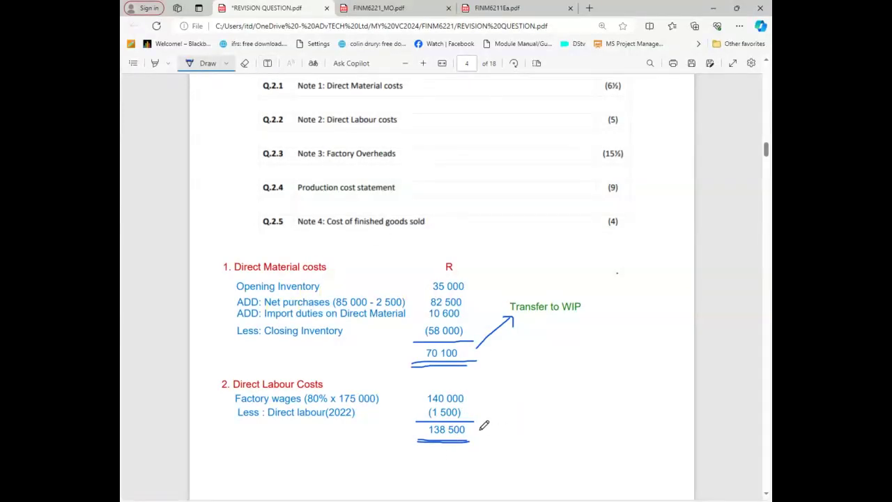
drag(472, 429, 507, 399)
click(267, 62)
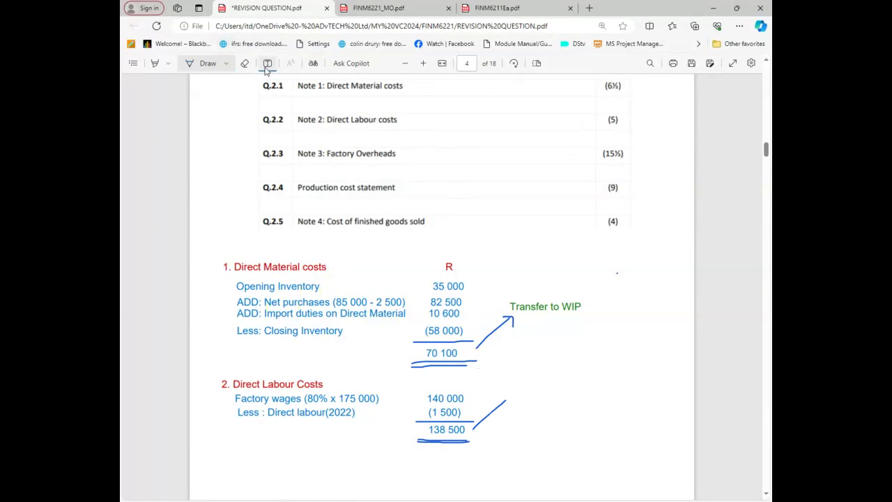
click(528, 305)
triple_click(565, 307)
key(ctrl+c)
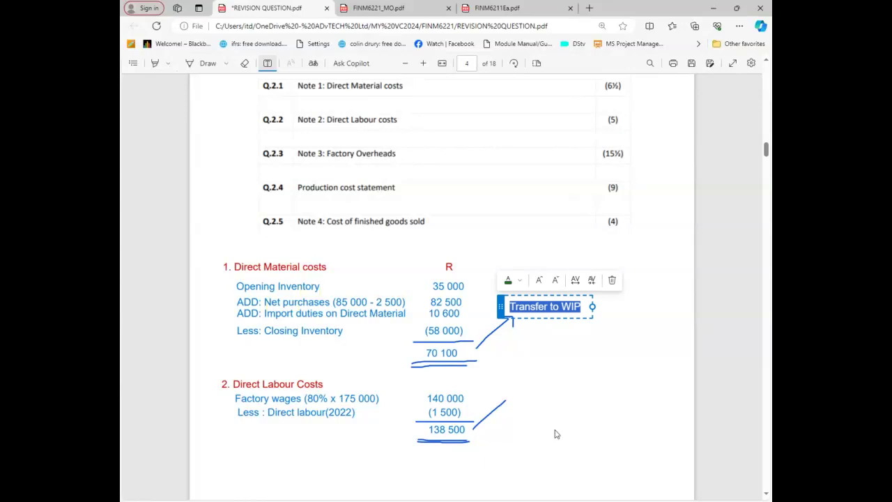
click(515, 395)
click(516, 396)
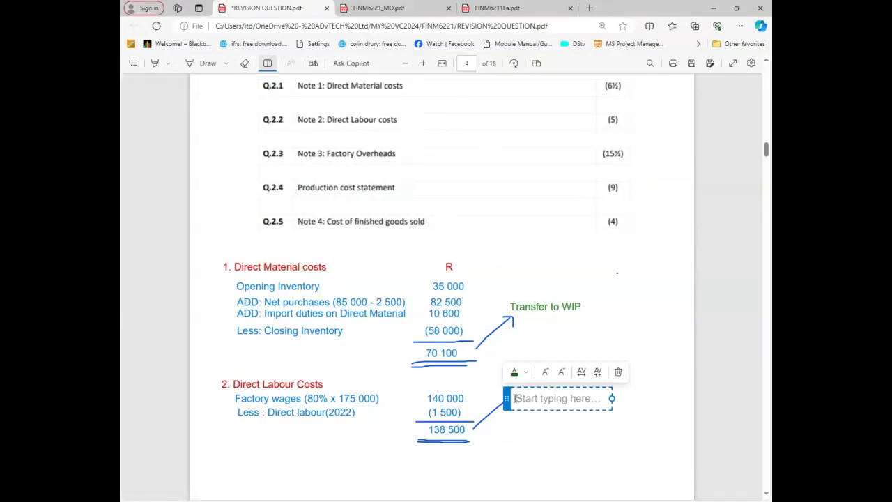
key(ctrl+v)
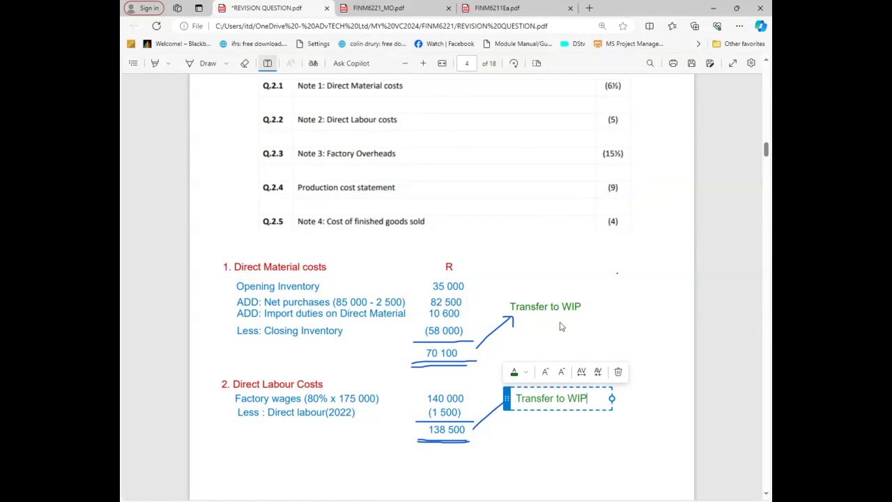
key(Escape)
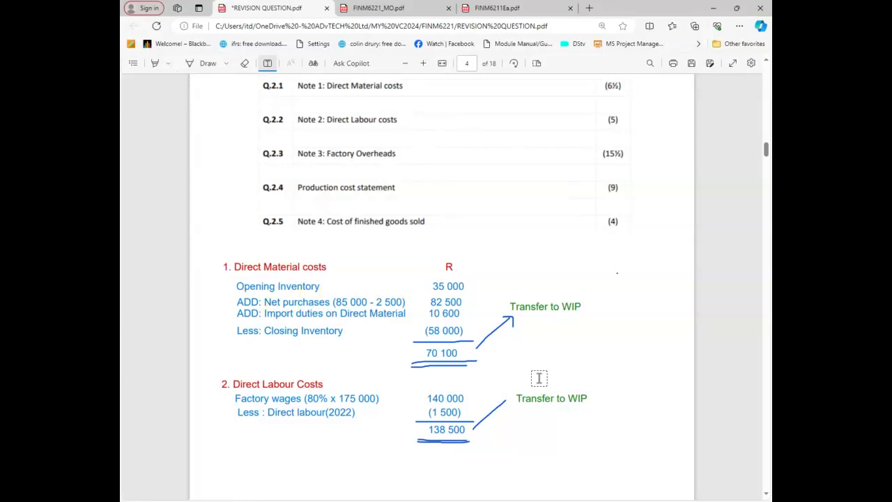
click(207, 64)
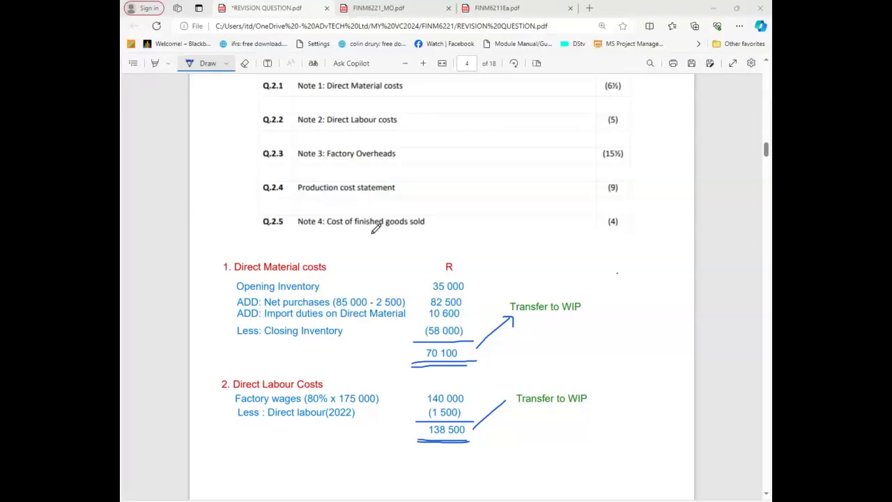
scroll(500, 239, down, 1)
Paste a red '3. Factory Overheads' text heading beneath the Direct Labour note
click(268, 63)
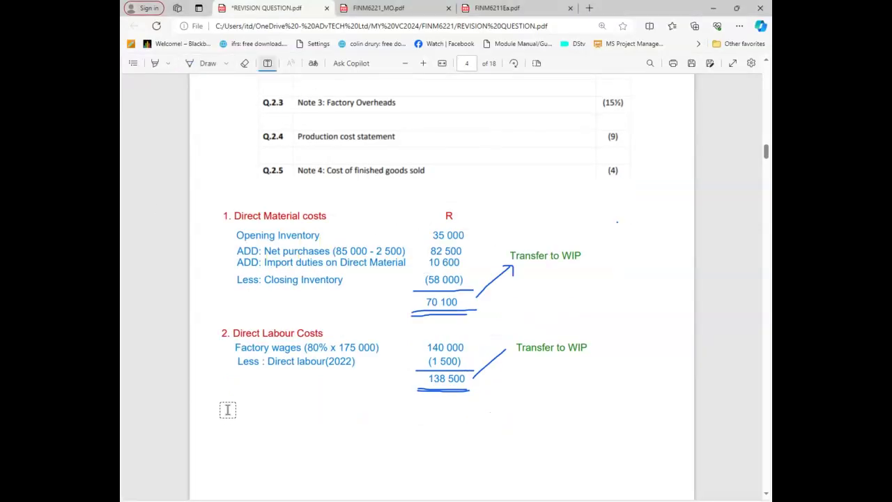
click(225, 408)
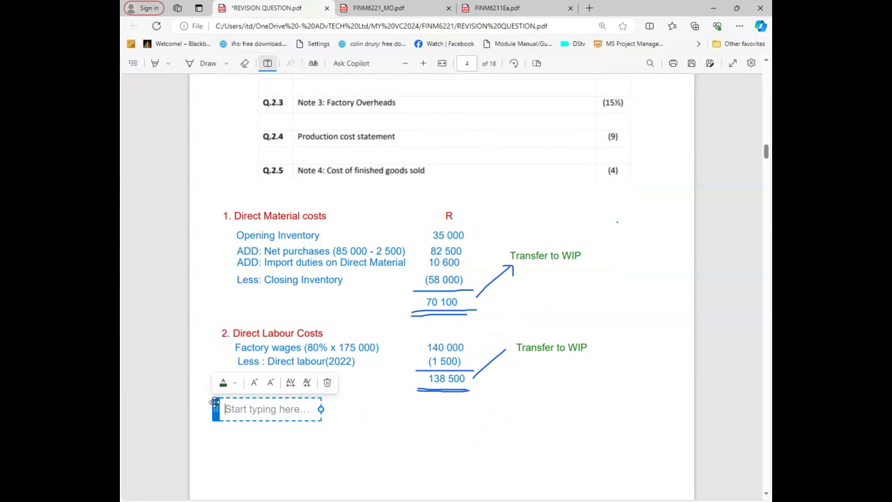
text(3. Factory Overheads)
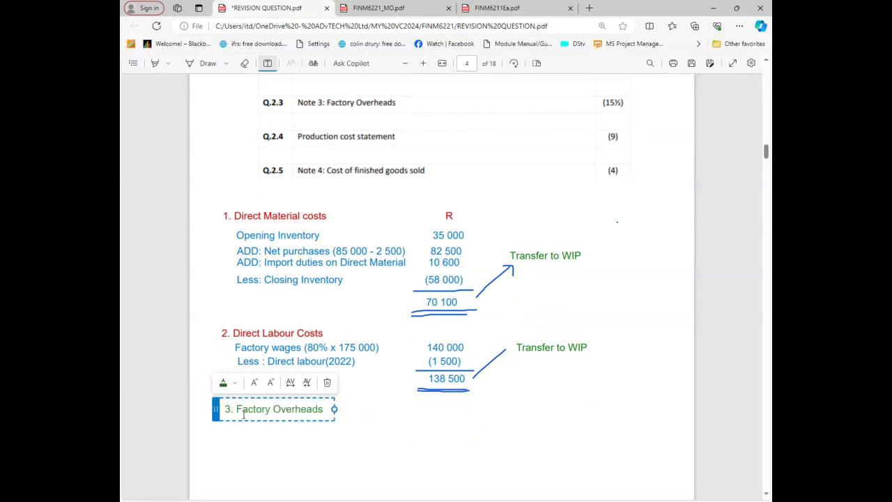
click(224, 382)
click(226, 299)
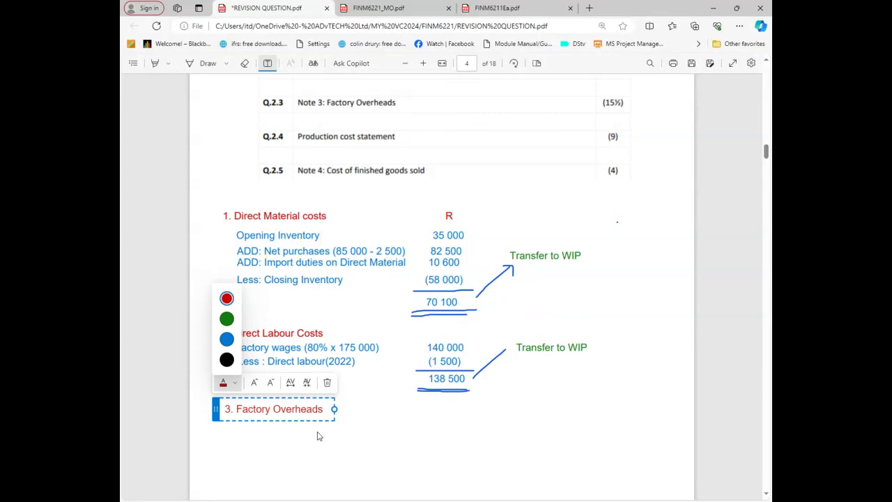
click(319, 441)
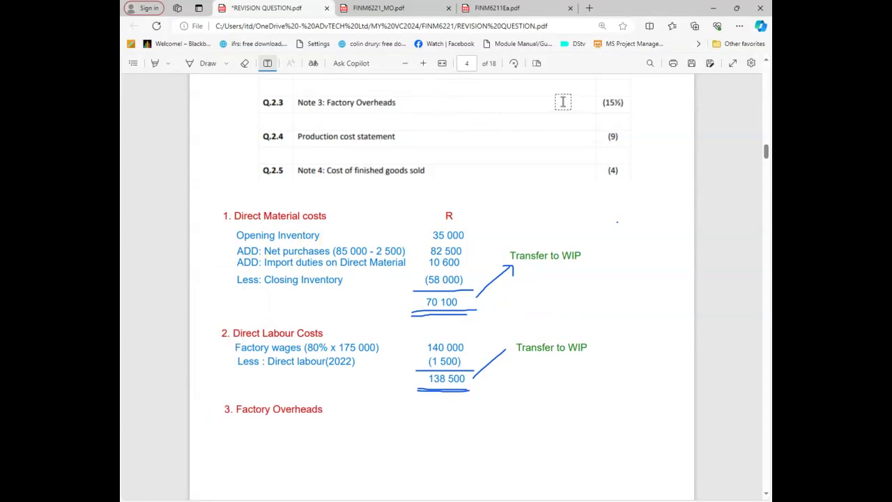